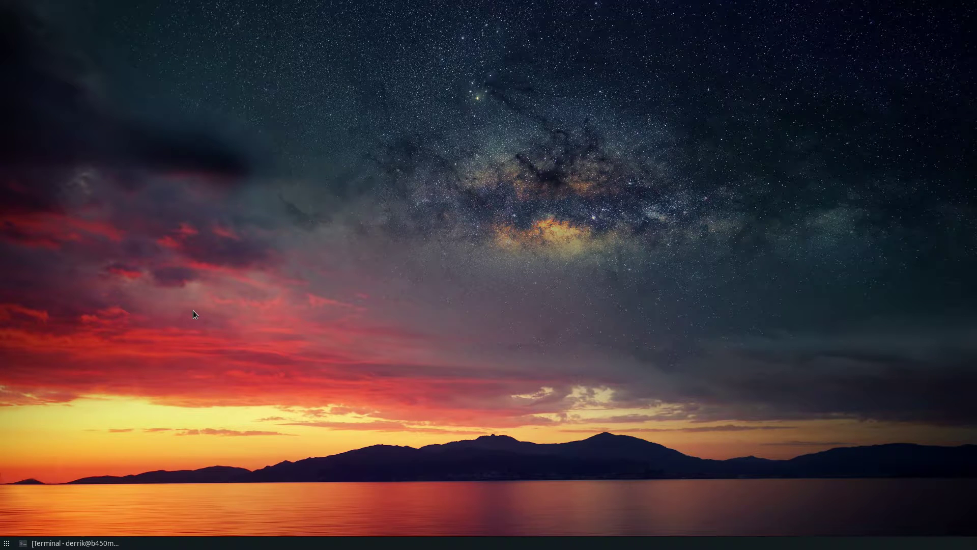
Step: Close the terminal window from its taskbar button and briefly open the Whisker menu
right_click(76, 543)
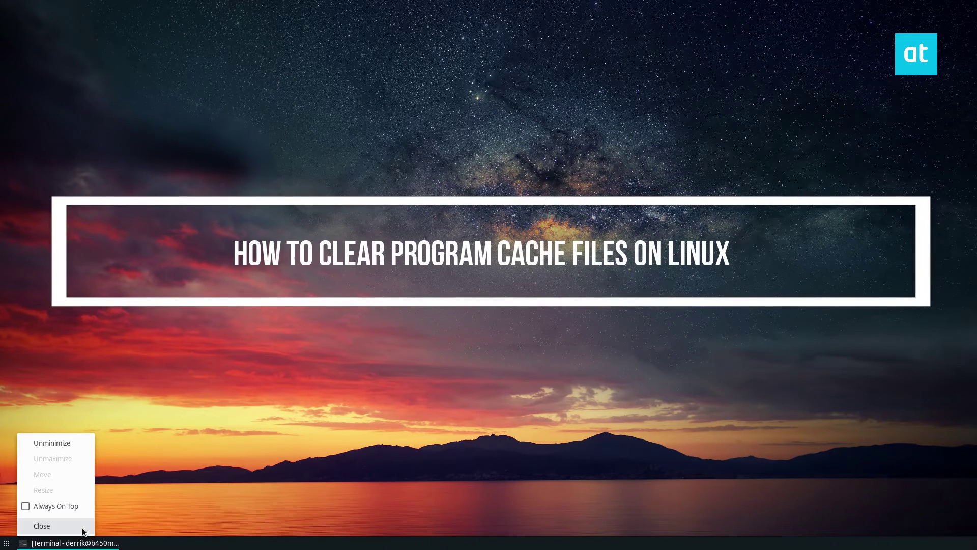
click(83, 526)
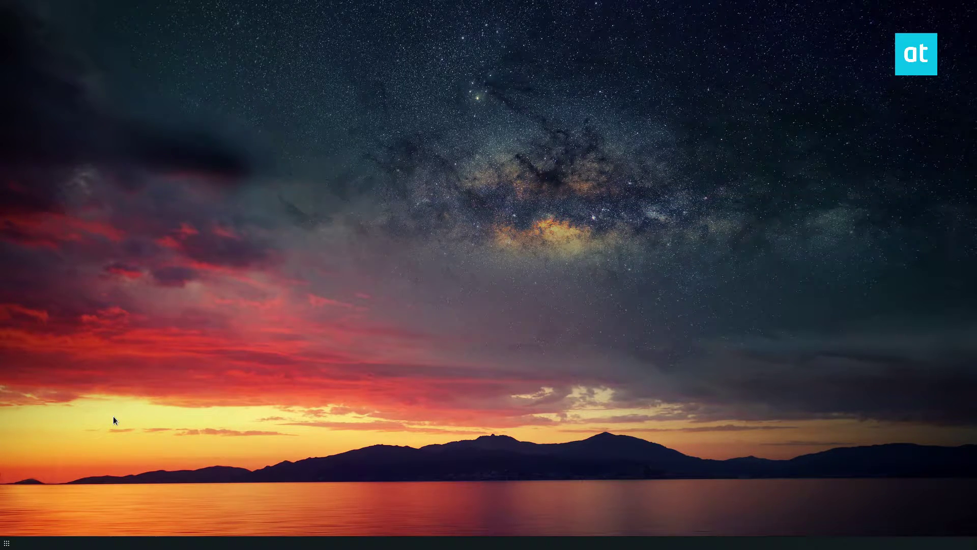
key(super)
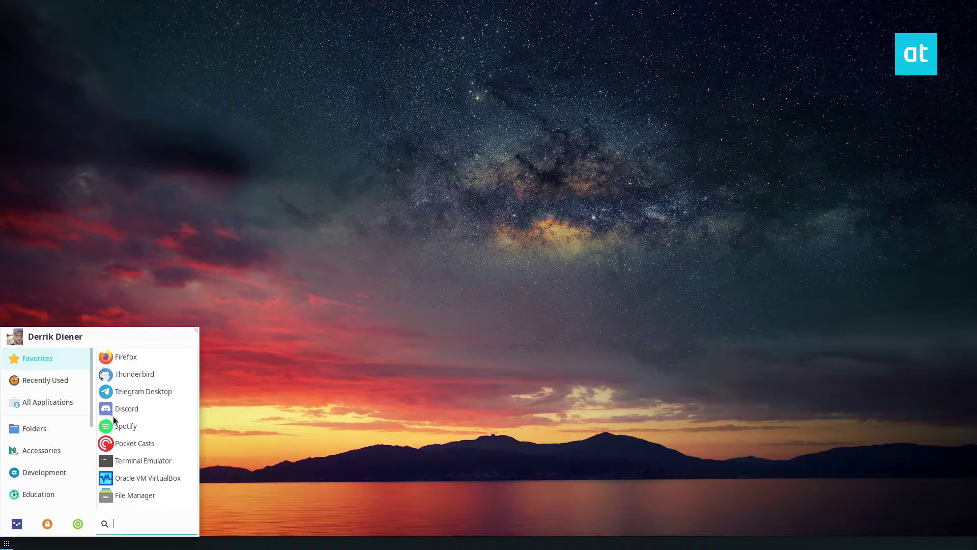
key(Escape)
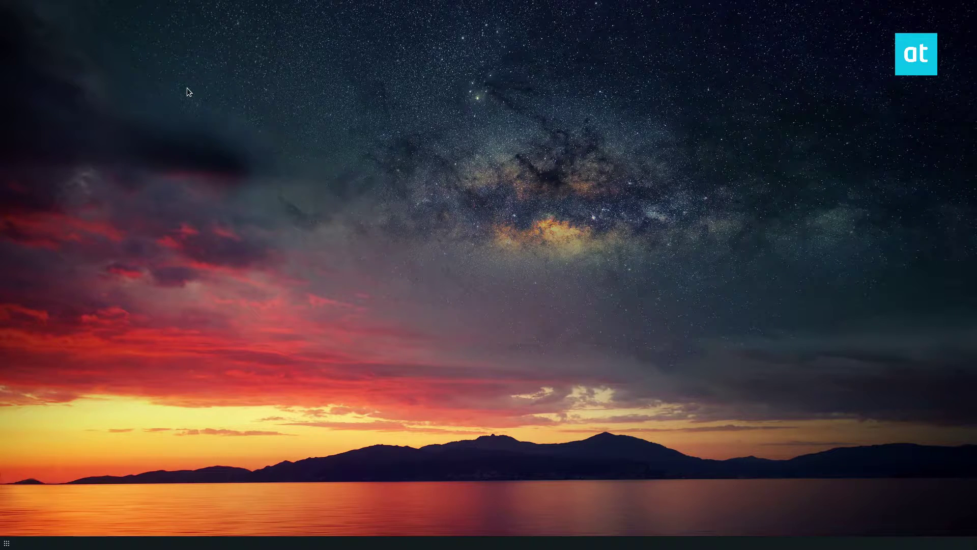
Step: Search the Whisker menu for 'disk' and launch Disk Usage Analyzer
key(super)
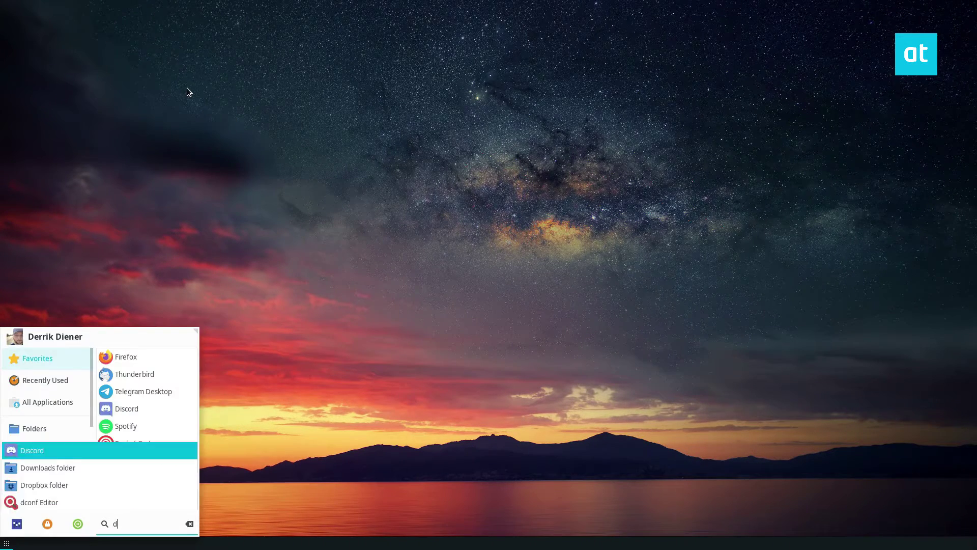
text(disk)
key(Down)
key(Return)
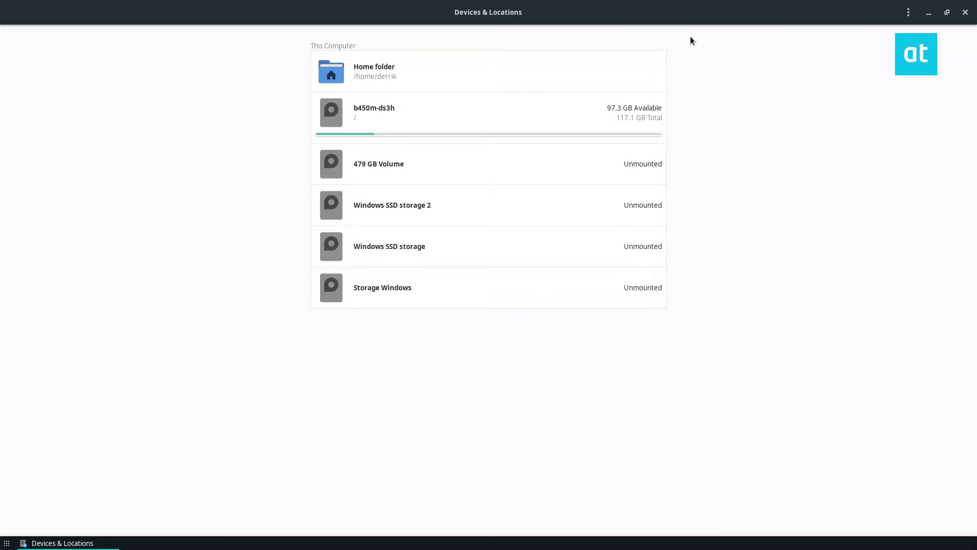
Step: Scan the Home folder (264.4 GB total) and select the 5.8 GB .cache row
click(440, 79)
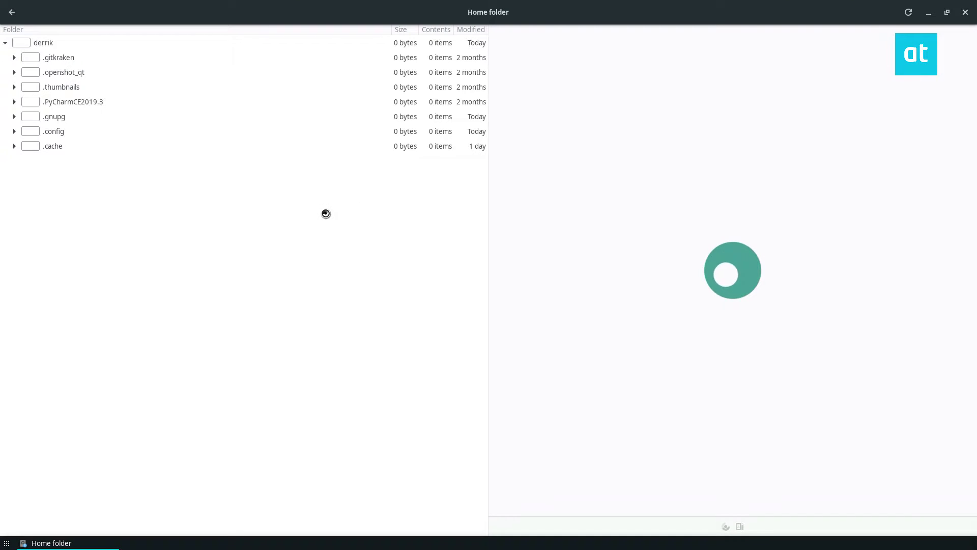
click(92, 151)
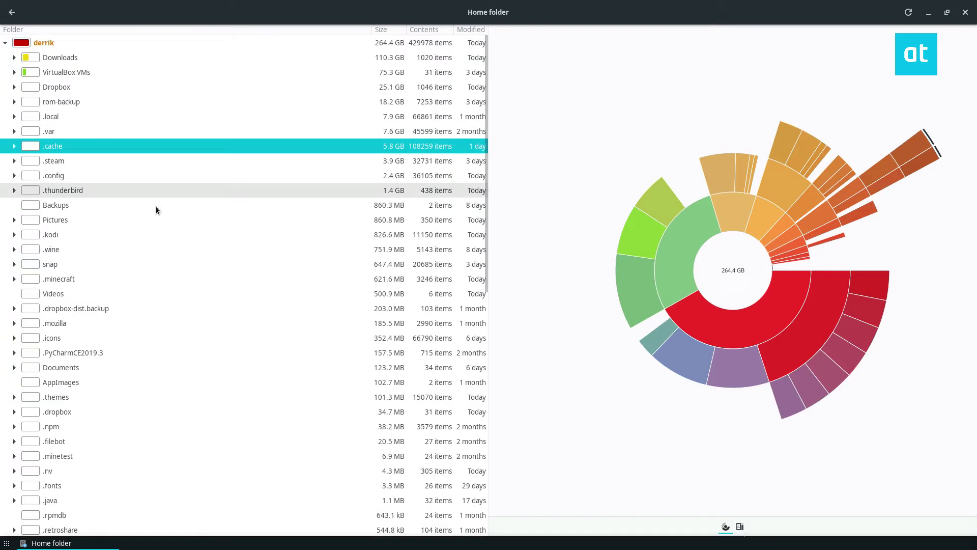
Step: Expand .cache, mozilla, firefox and Raspberry Pi to inspect them, then collapse them again
click(16, 147)
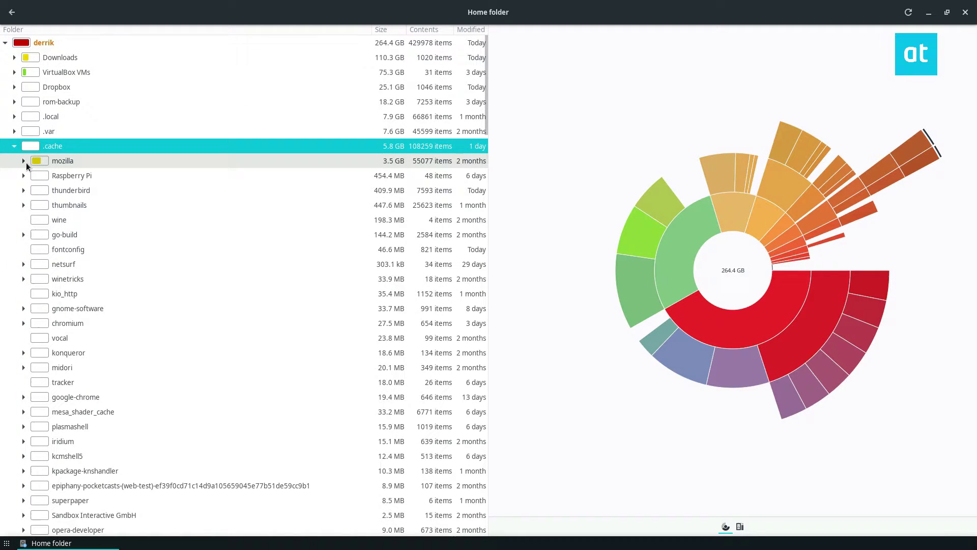
click(24, 161)
click(33, 175)
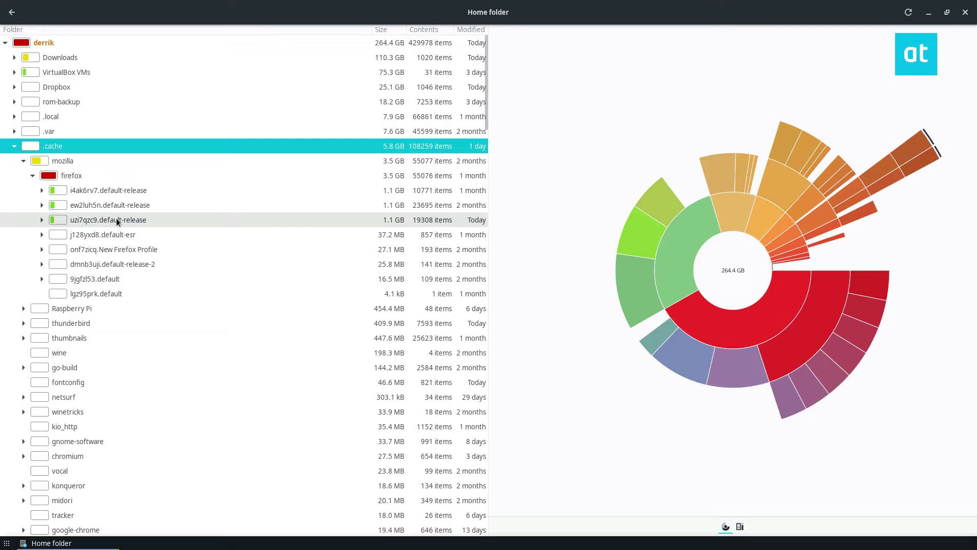
click(24, 308)
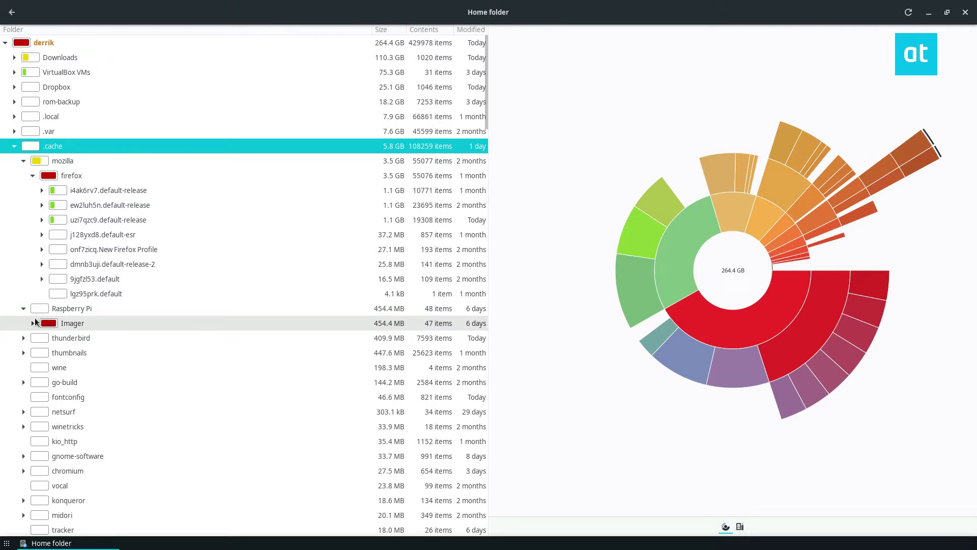
click(24, 160)
click(24, 176)
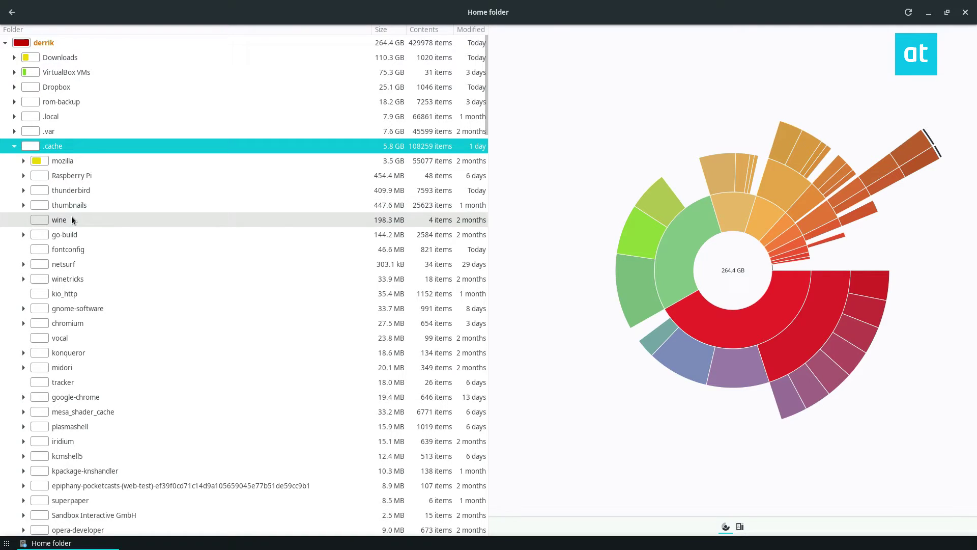
Step: Move the 454.4 MB Raspberry Pi cache folder to the Trash
right_click(99, 175)
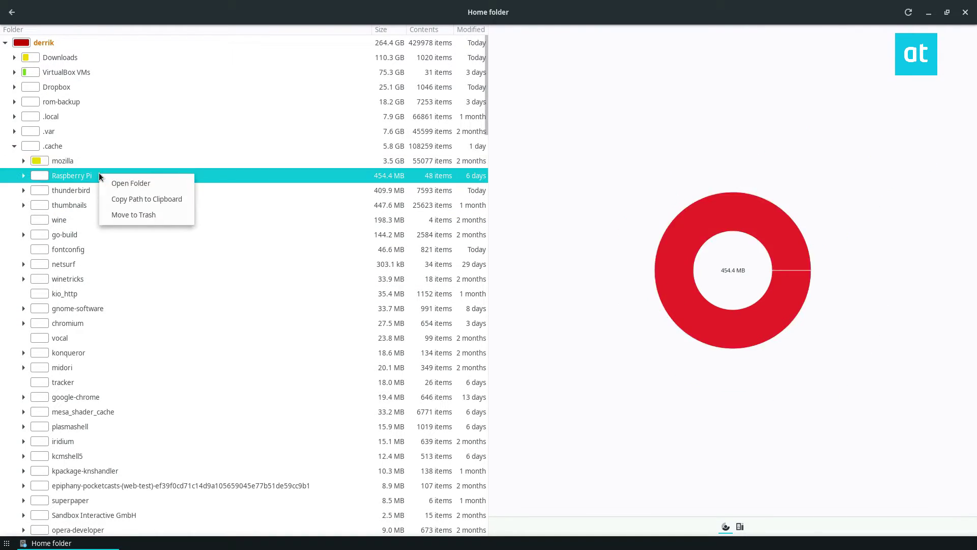
click(138, 216)
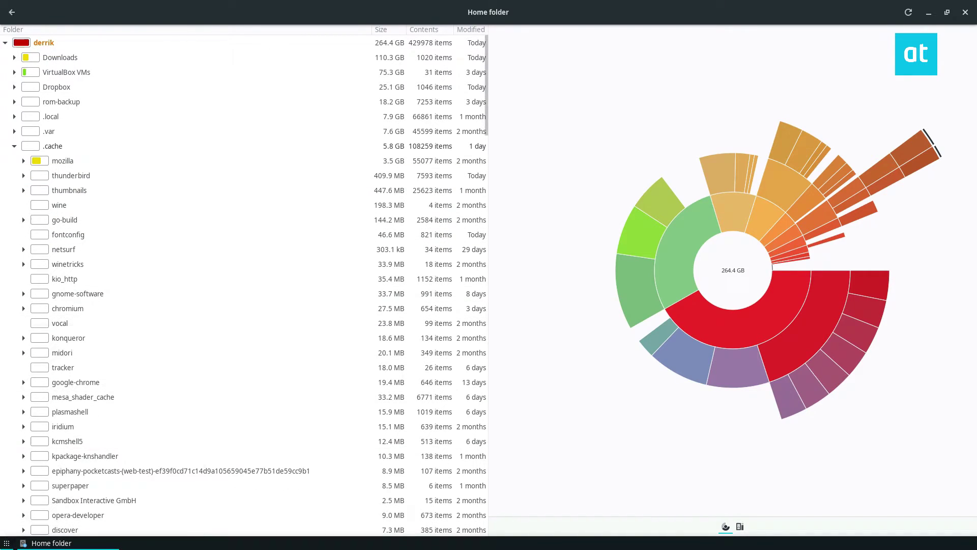
key(super)
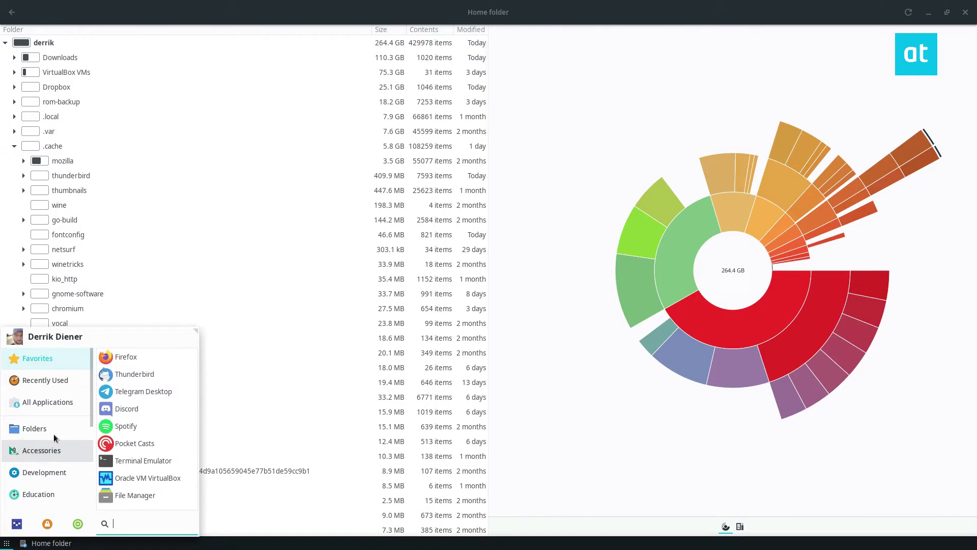
Step: Open Trash from the Whisker menu's folder shortcuts and move its window to the right
click(34, 429)
click(118, 495)
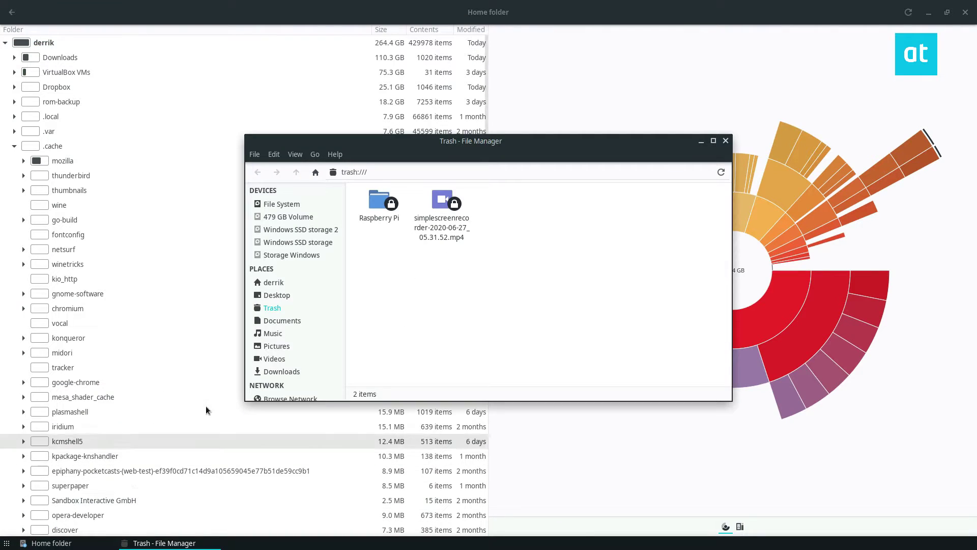
right_click(408, 269)
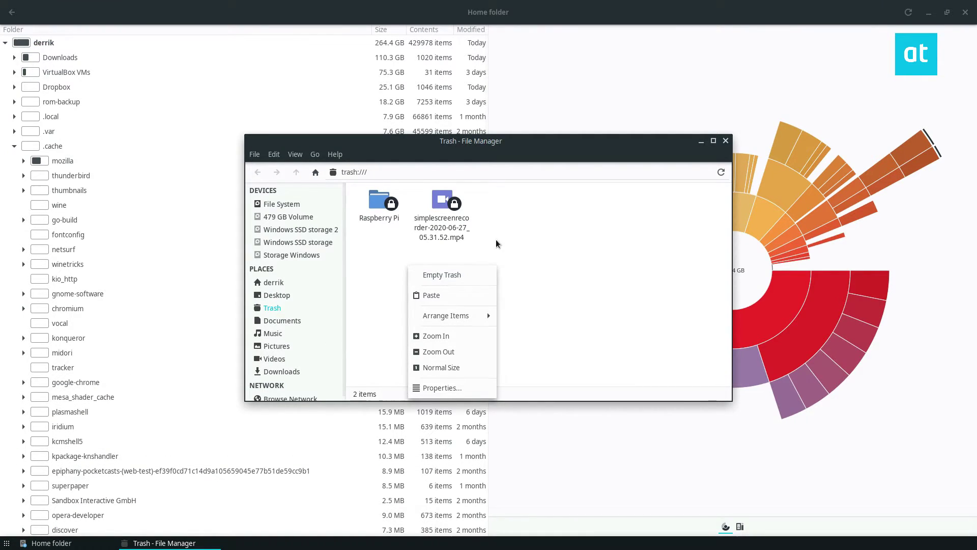
click(425, 228)
drag(412, 144, 658, 130)
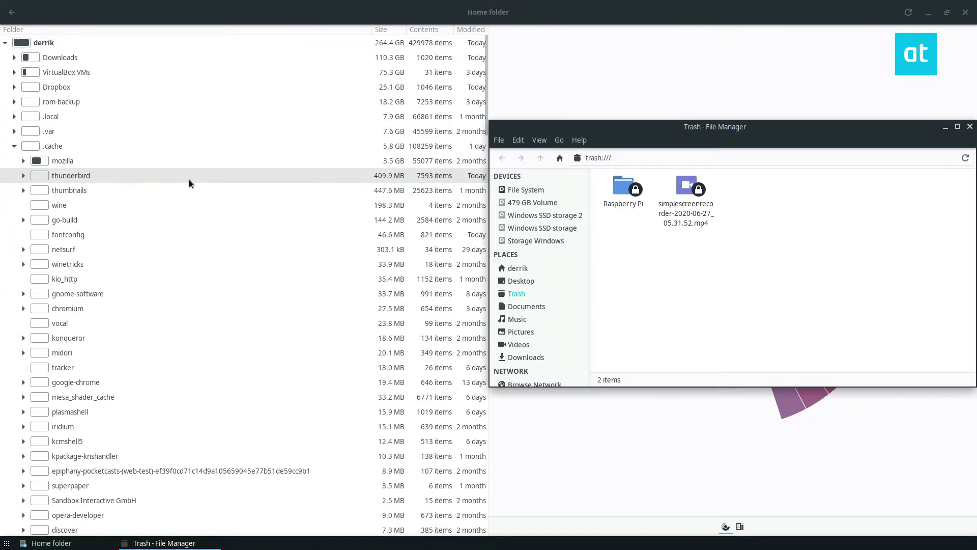
Step: Permanently delete the Raspberry Pi folder from the Trash, leaving only the mp4 recording
right_click(624, 191)
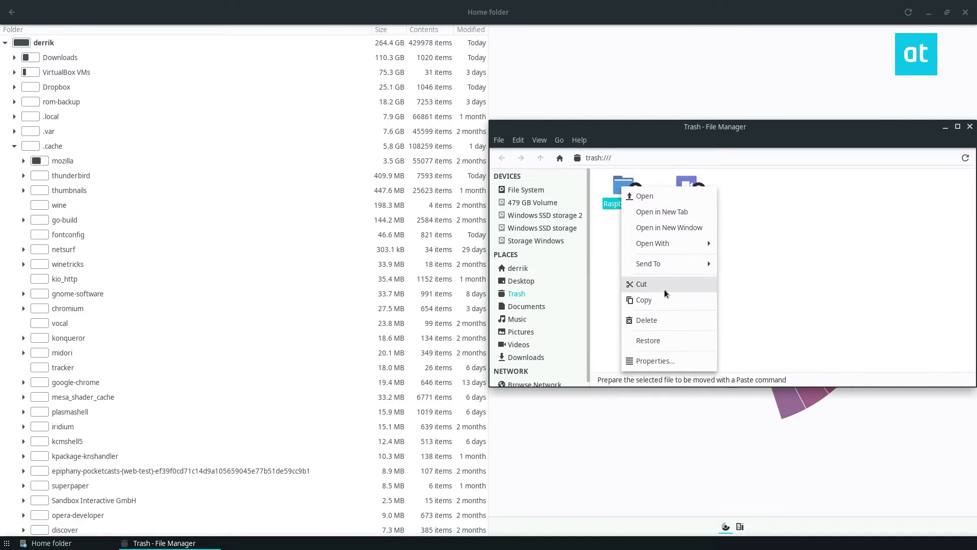
click(646, 320)
click(778, 298)
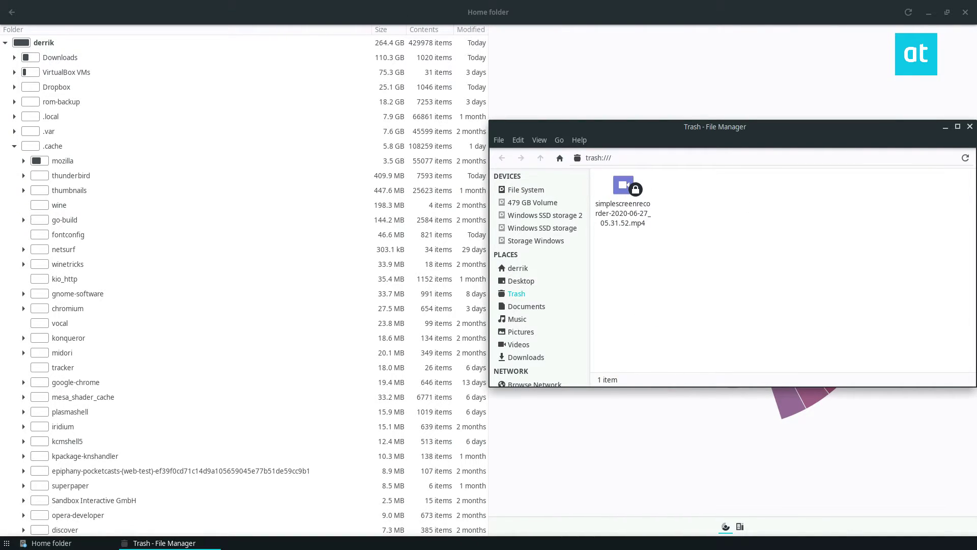
Step: Minimize the Trash window, rescan the home folder and expand .cache
click(947, 127)
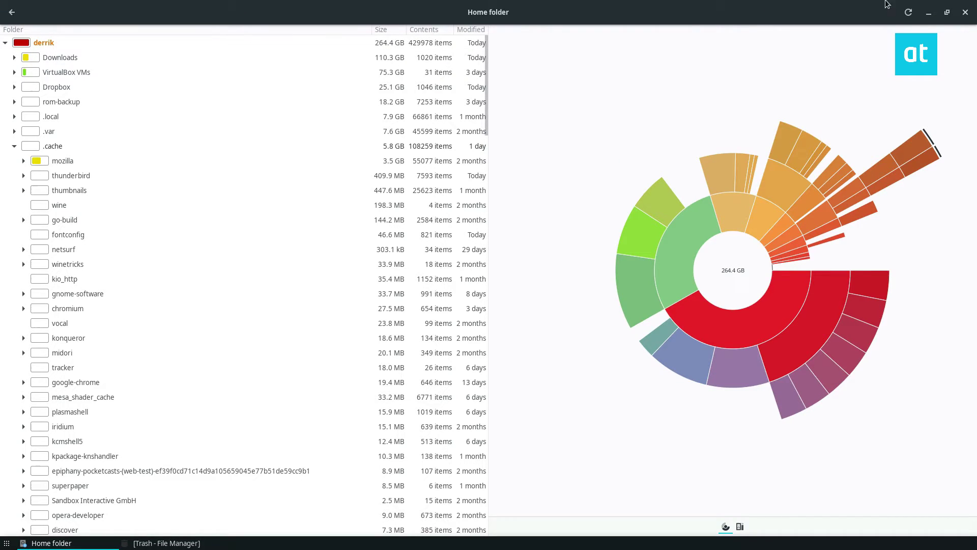
click(907, 12)
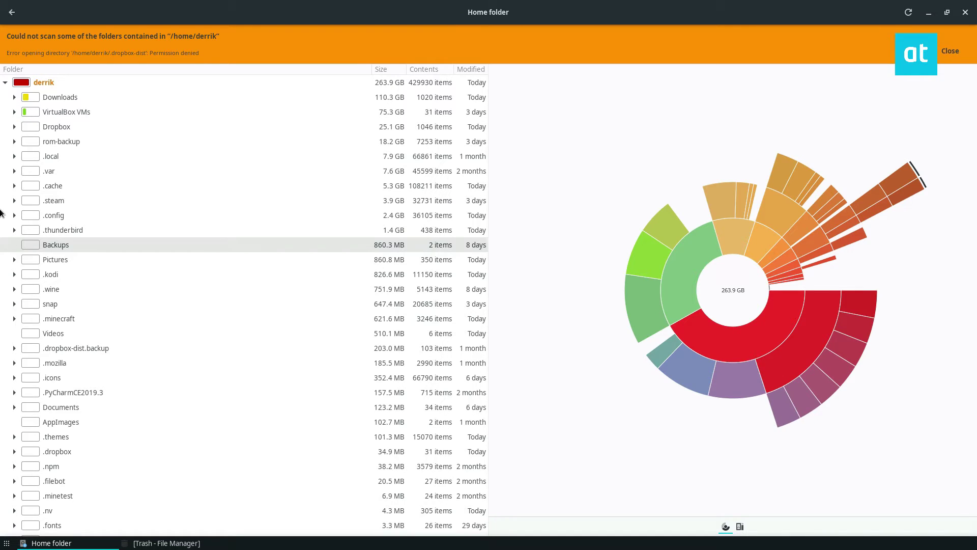
click(41, 186)
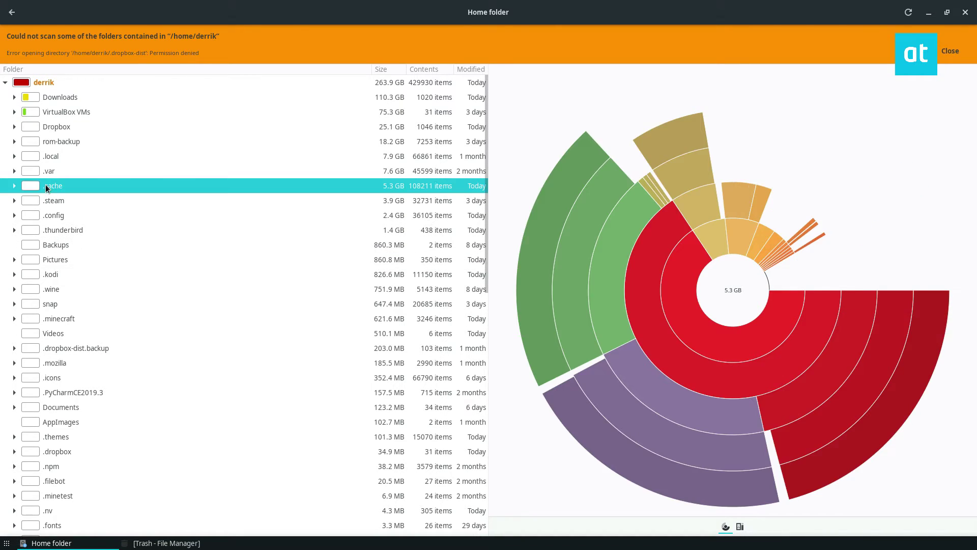
click(14, 187)
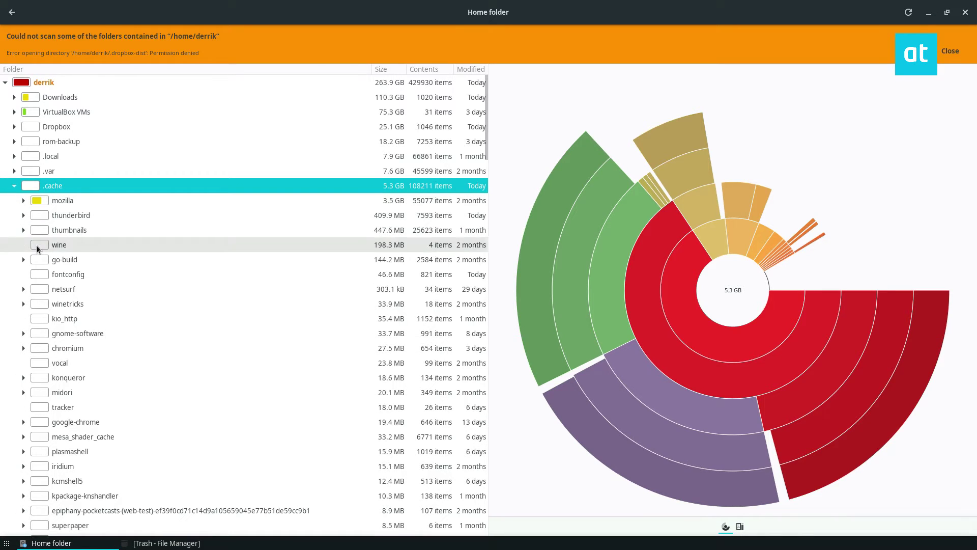
Step: Chart the mozilla cache folder, then the 409.9 MB thunderbird folder
click(101, 201)
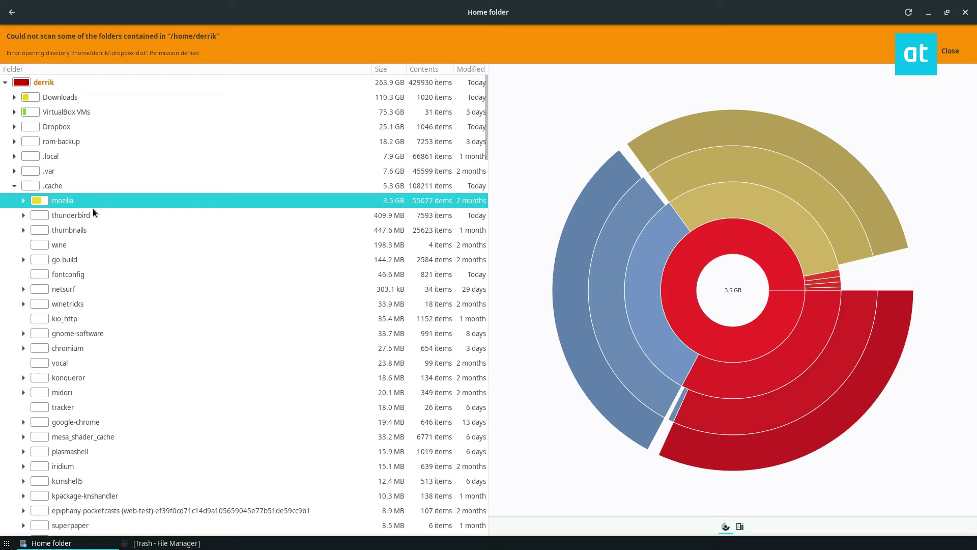
click(94, 213)
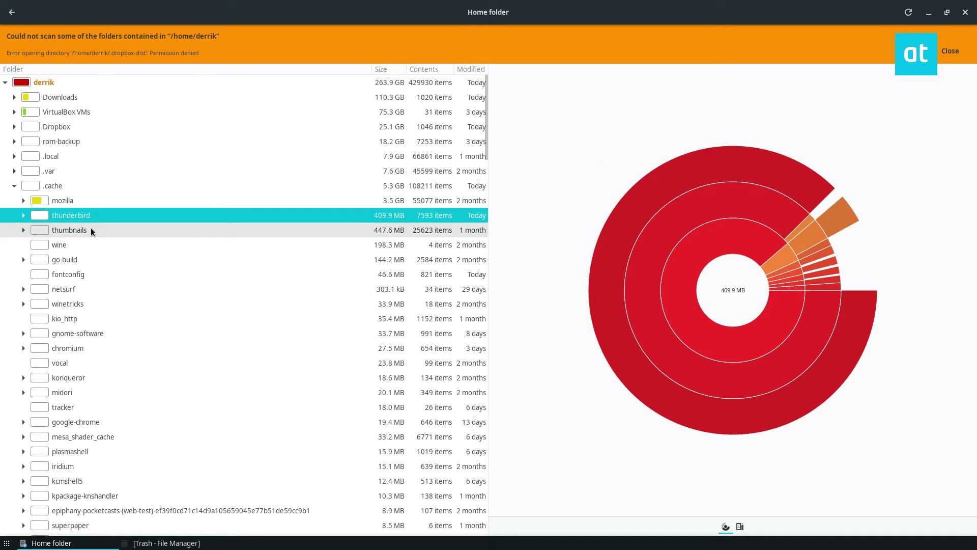
click(92, 230)
click(97, 218)
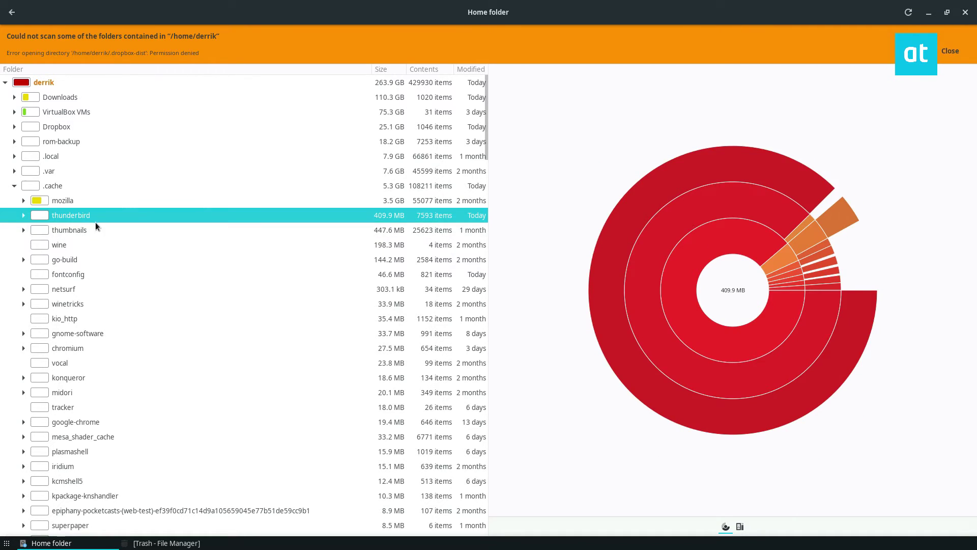
Step: Move the thunderbird, thumbnails, wine, chromium, midori, google-chrome and plasmashell cache folders to Trash
click(91, 230)
right_click(90, 220)
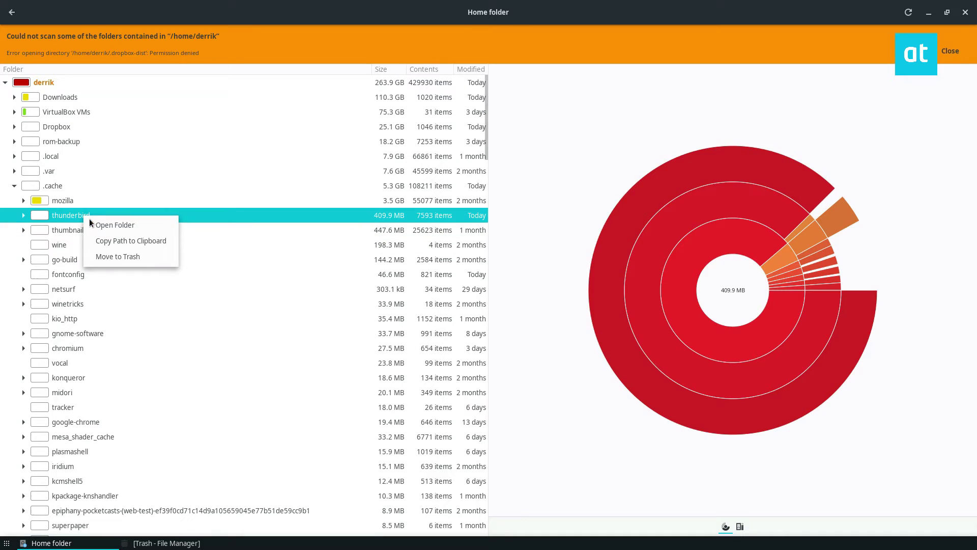
click(118, 256)
right_click(86, 218)
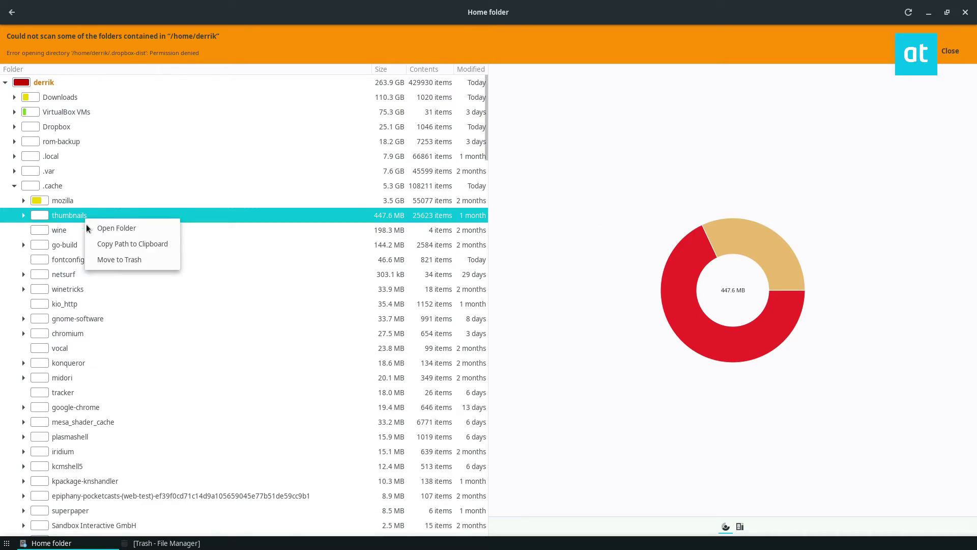
click(119, 259)
right_click(87, 219)
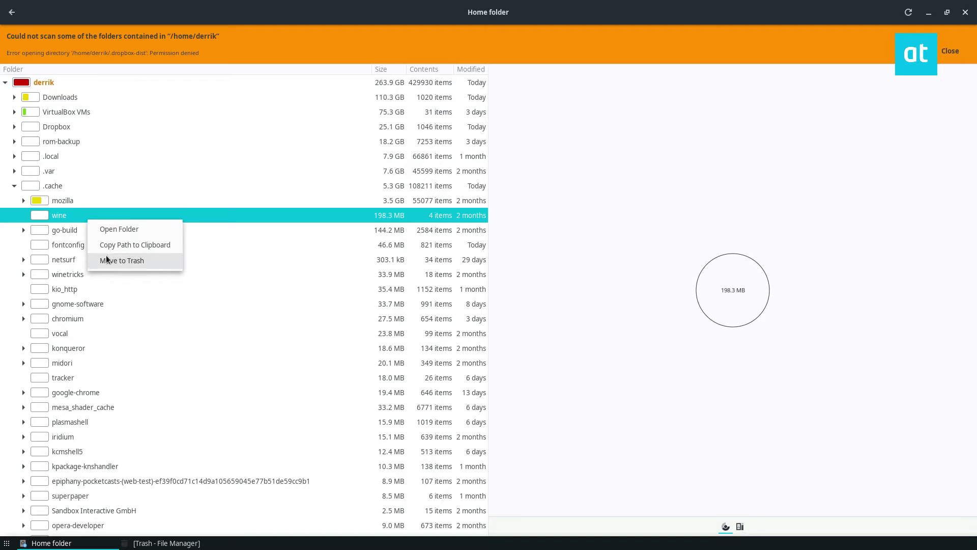
click(106, 261)
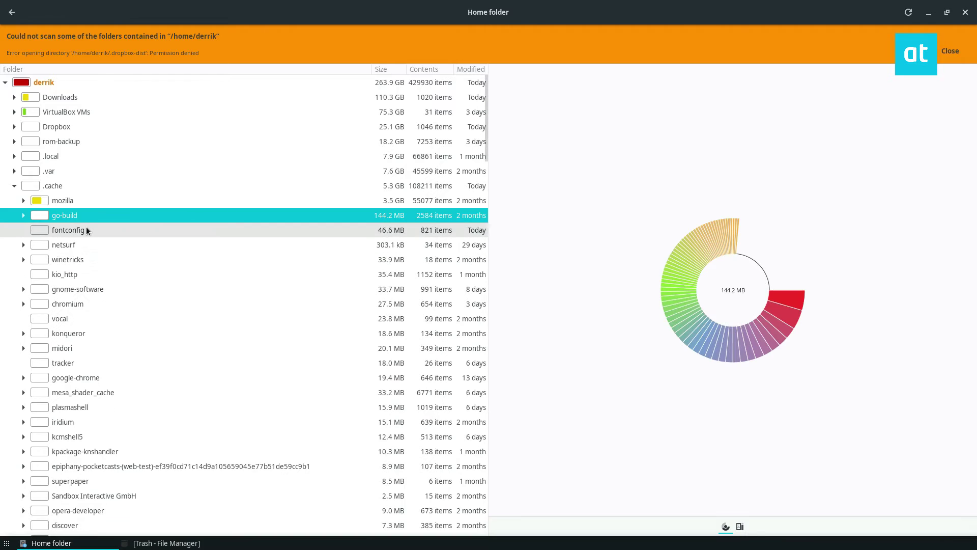
right_click(86, 303)
click(126, 341)
right_click(92, 338)
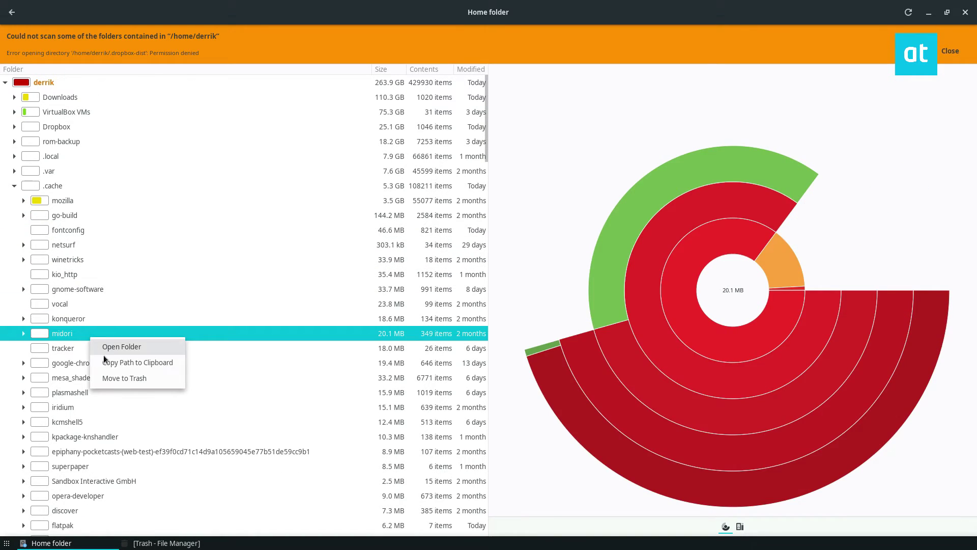
click(122, 378)
right_click(92, 349)
click(116, 385)
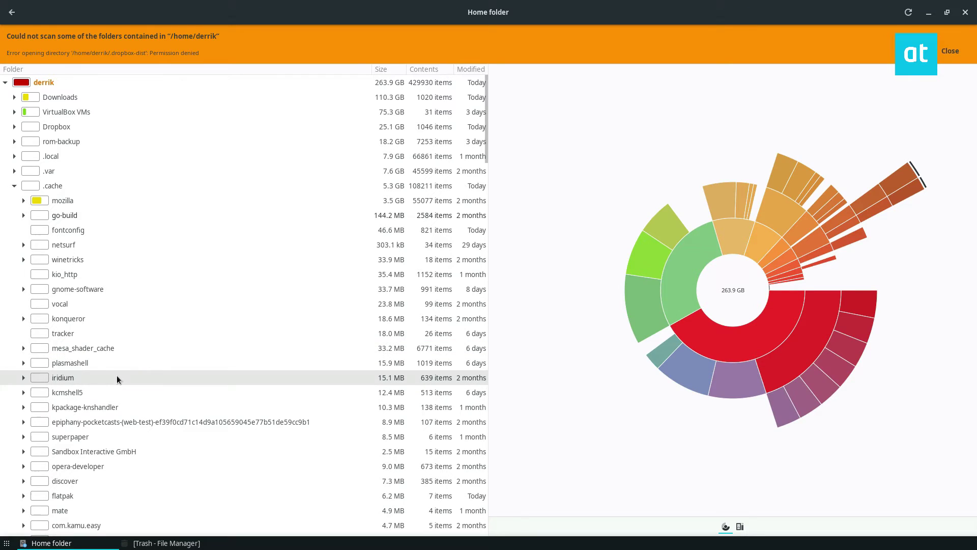
right_click(79, 363)
click(106, 408)
scroll(106, 407, down, 5)
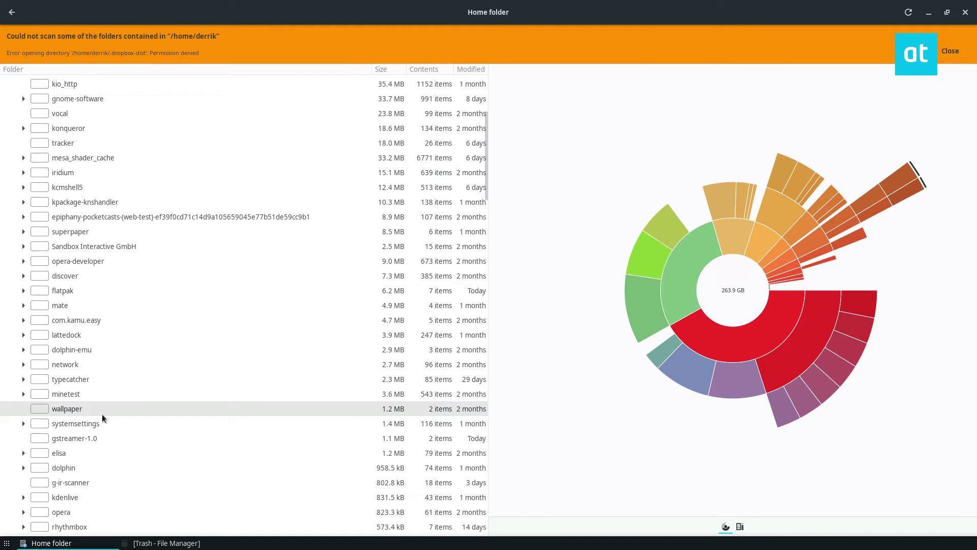
scroll(101, 409, up, 5)
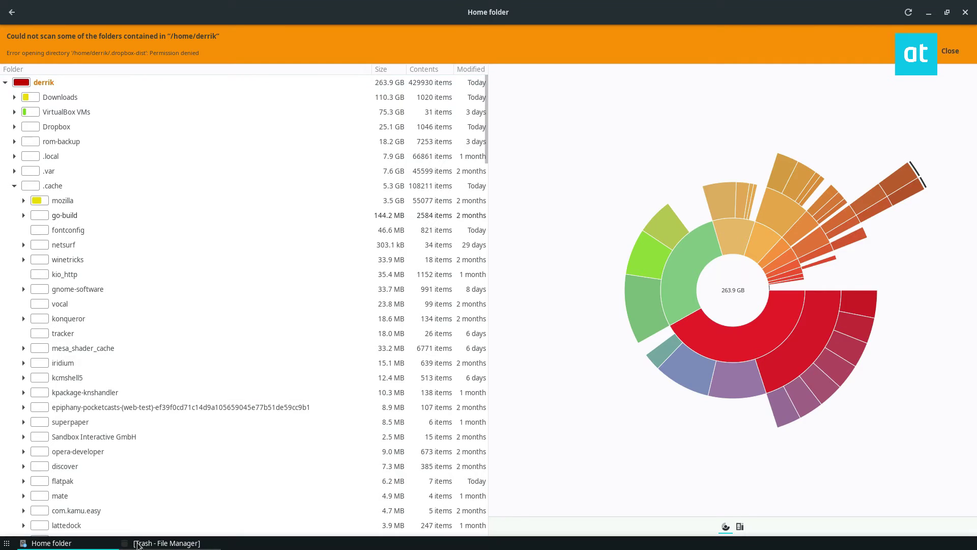
Step: Empty the Trash in the file manager and return to Disk Usage Analyzer
click(164, 544)
right_click(694, 275)
click(732, 288)
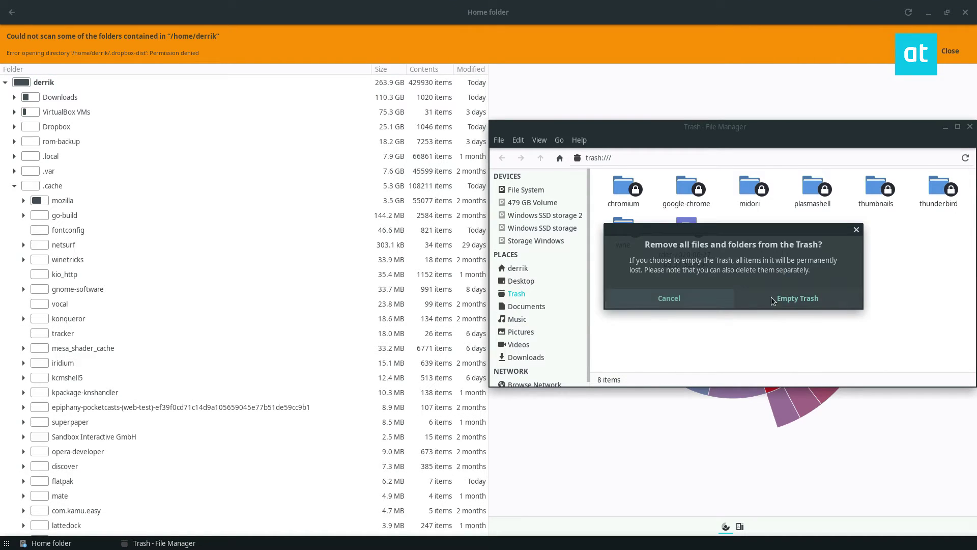
click(817, 297)
click(924, 19)
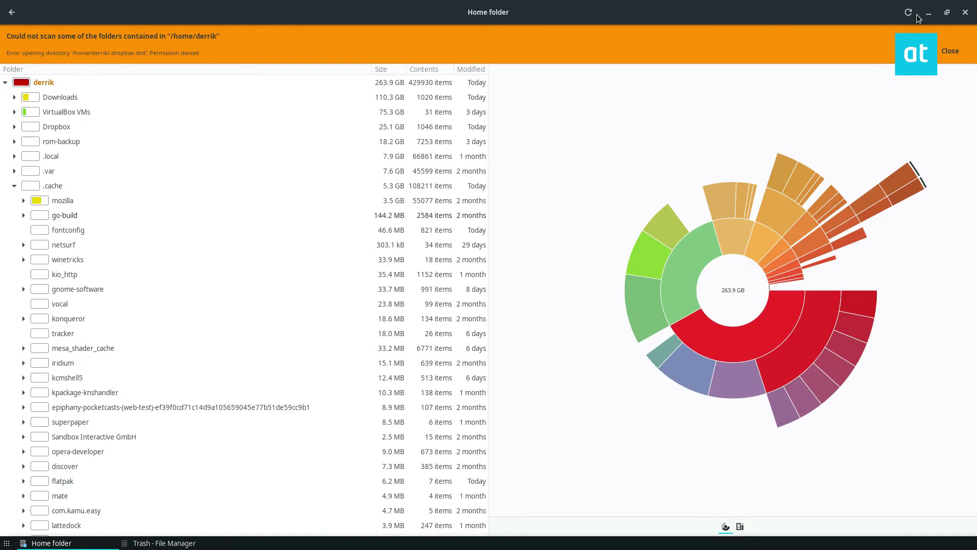
Step: Refresh the scan and expand the .cache folder, now 4.2 GB
click(909, 13)
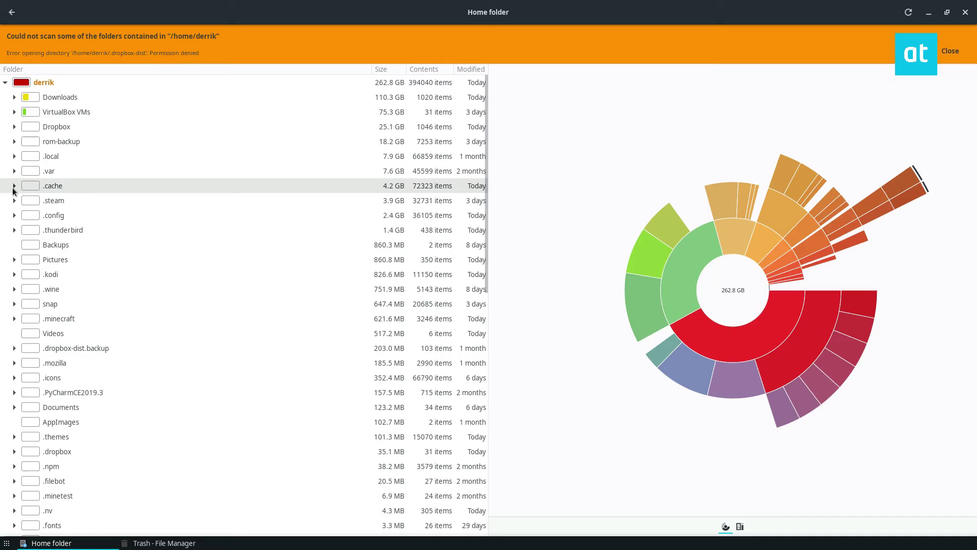
click(15, 187)
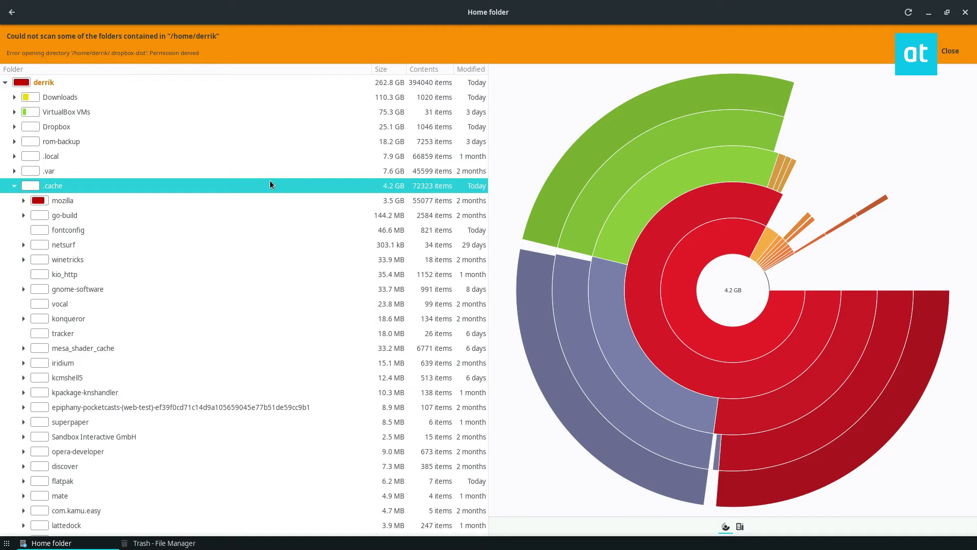
Step: Copy the .cache folder's path to the clipboard and bring up the empty Trash window
right_click(56, 186)
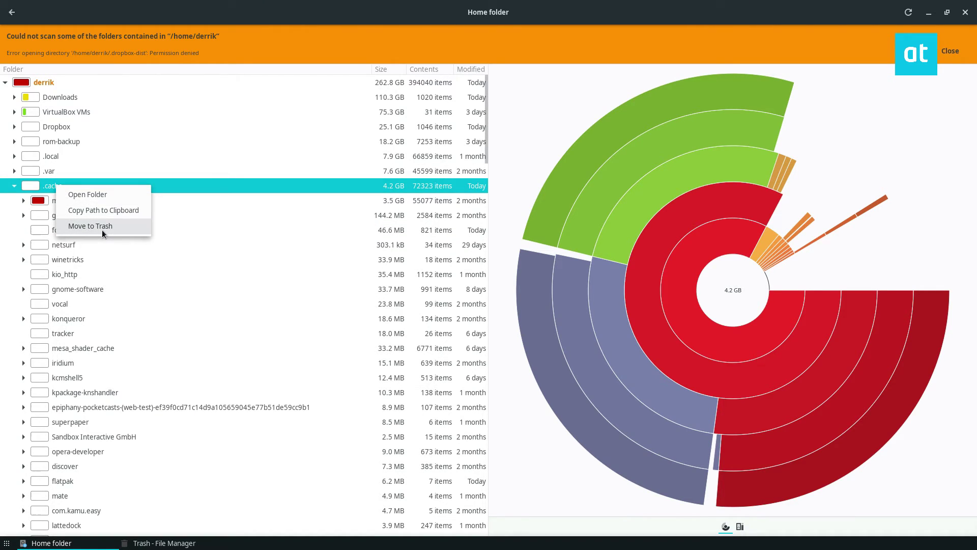
click(84, 211)
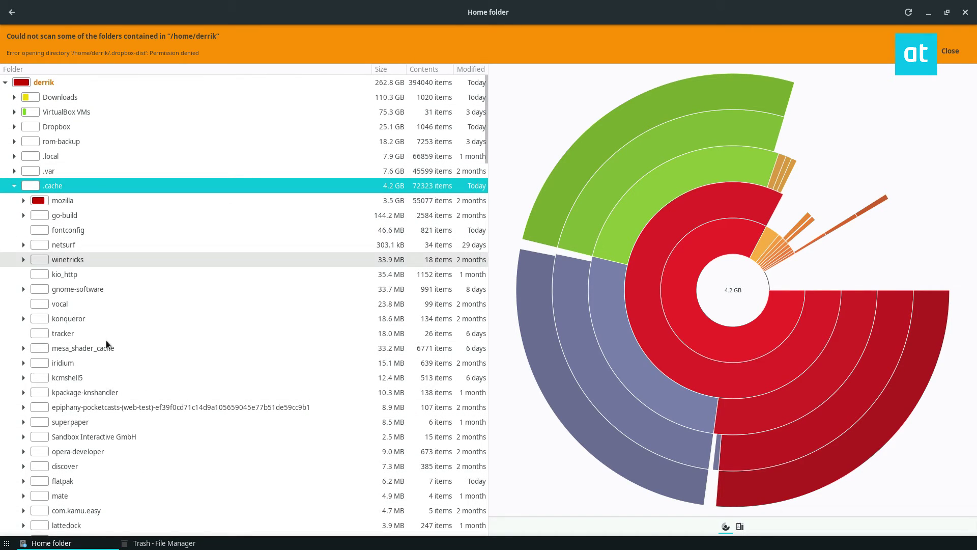
right_click(107, 190)
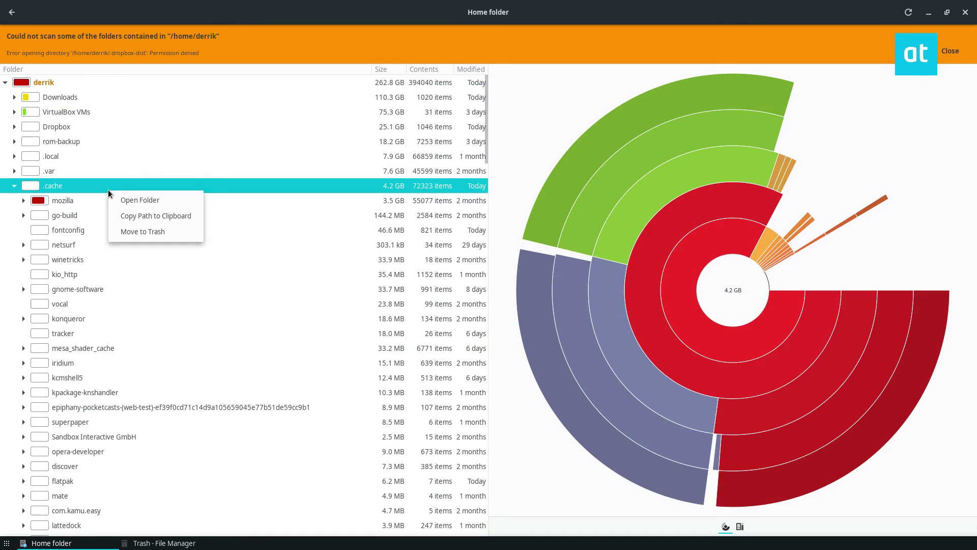
click(173, 216)
click(164, 543)
Step: Paste the .cache path into Thunar's address bar and browse its 155 items in a maximized window
click(656, 157)
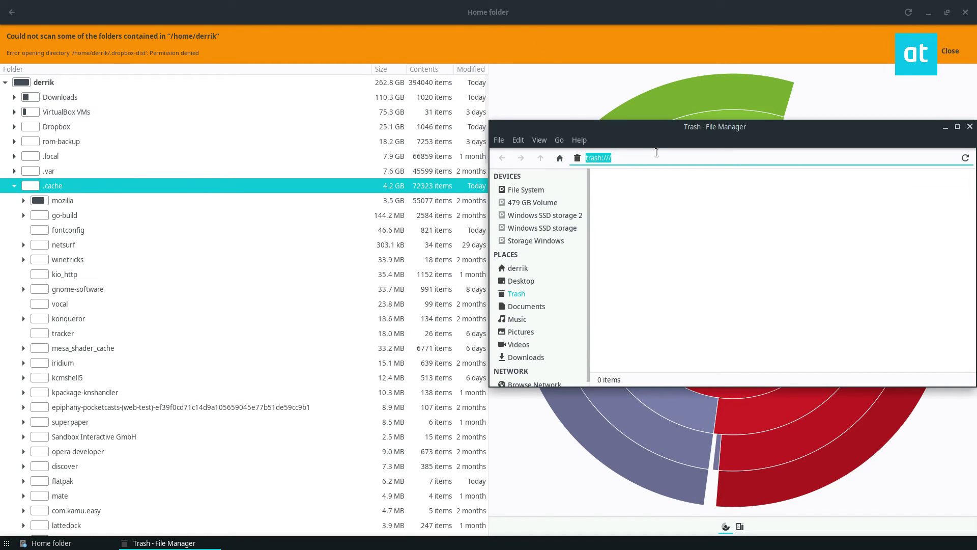
text(/home/derrik/.cache)
key(Return)
drag(715, 125, 533, 62)
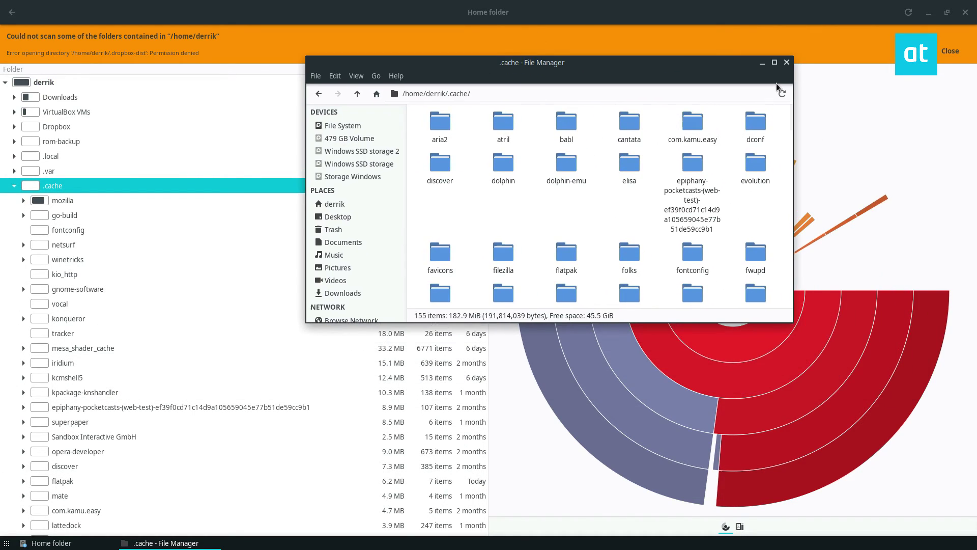
click(774, 61)
scroll(444, 221, down, 5)
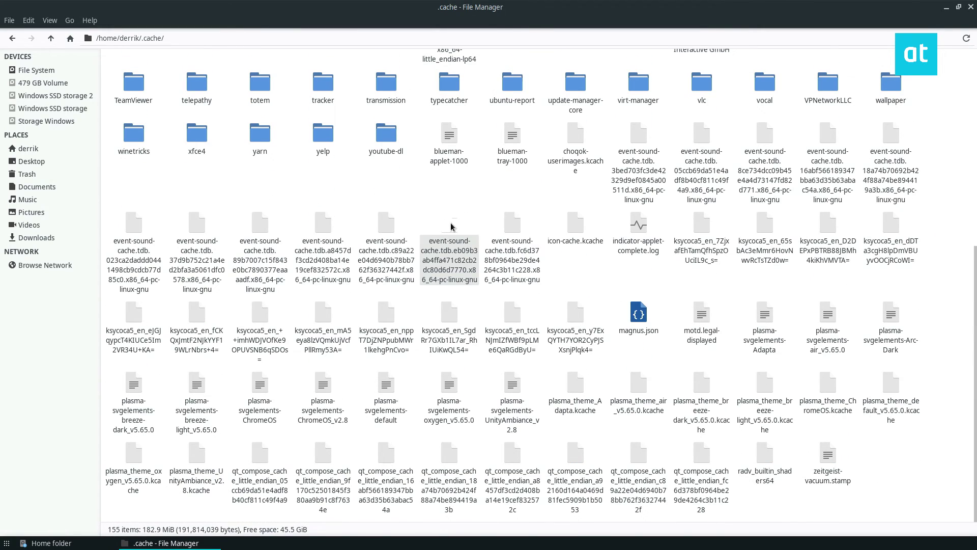
scroll(485, 232, up, 10)
double_click(643, 6)
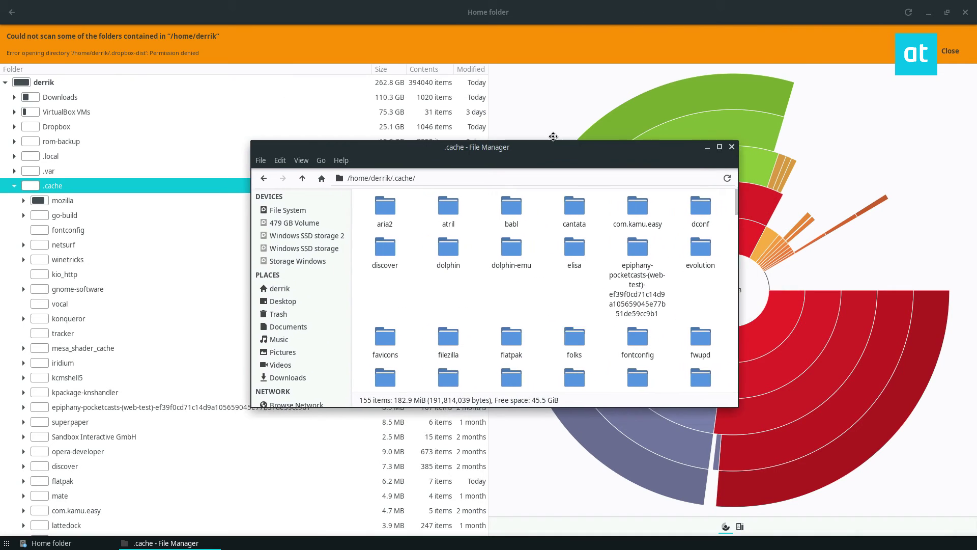
drag(534, 154, 509, 149)
click(704, 145)
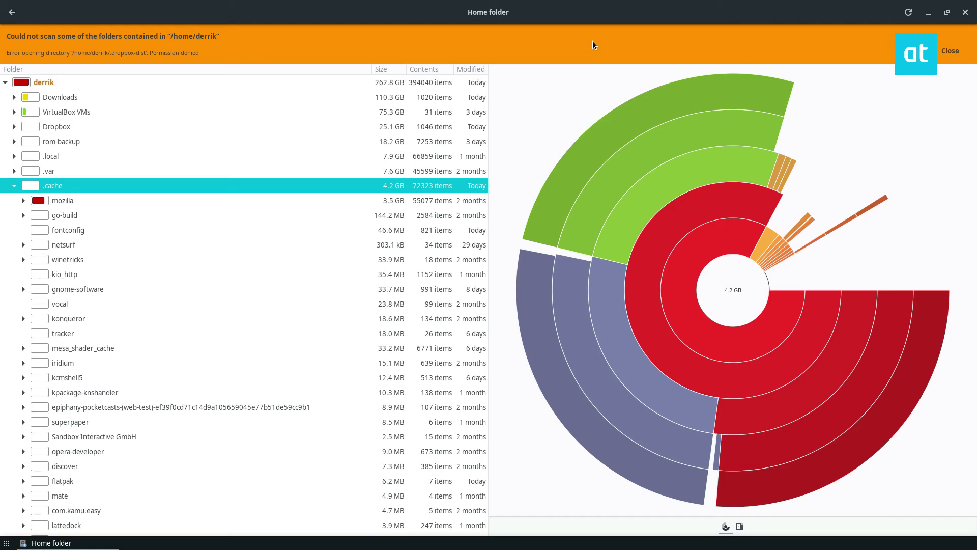